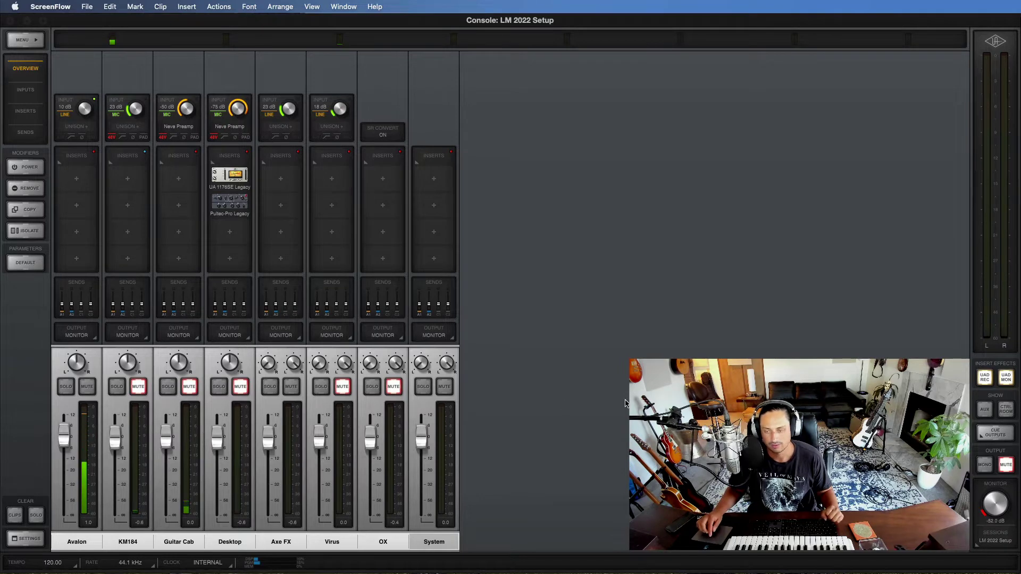
click(466, 495)
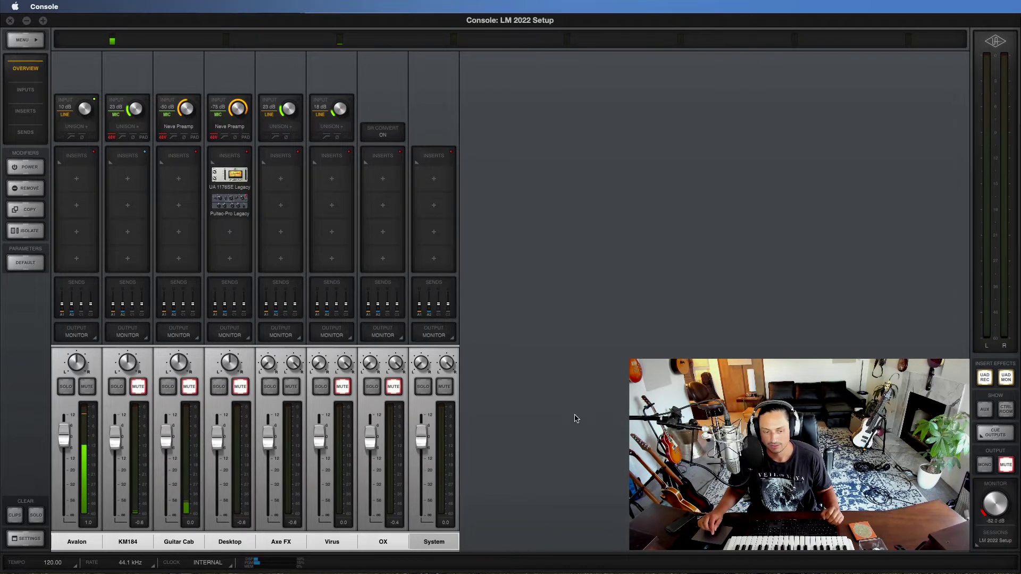
click(442, 542)
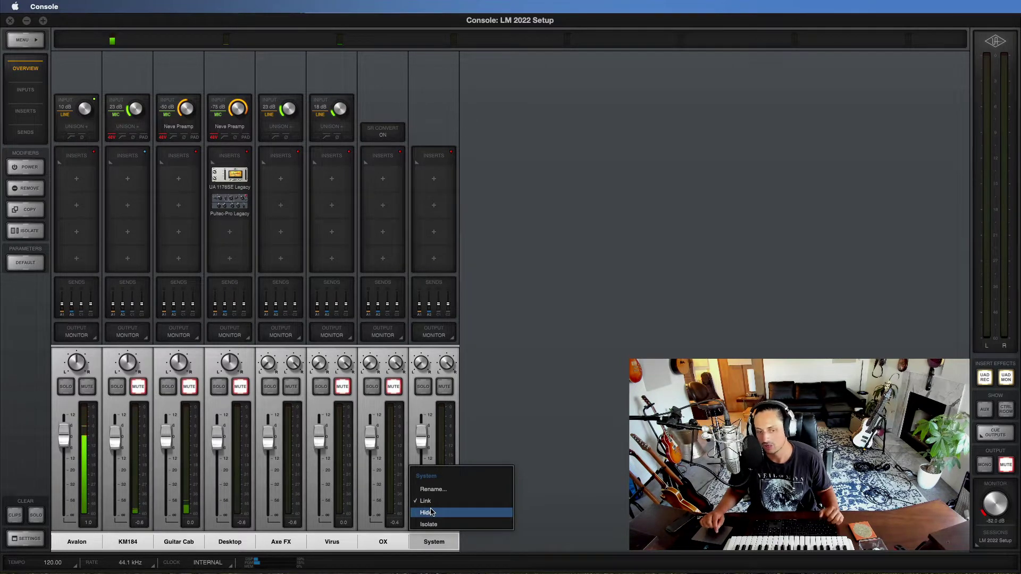
click(792, 293)
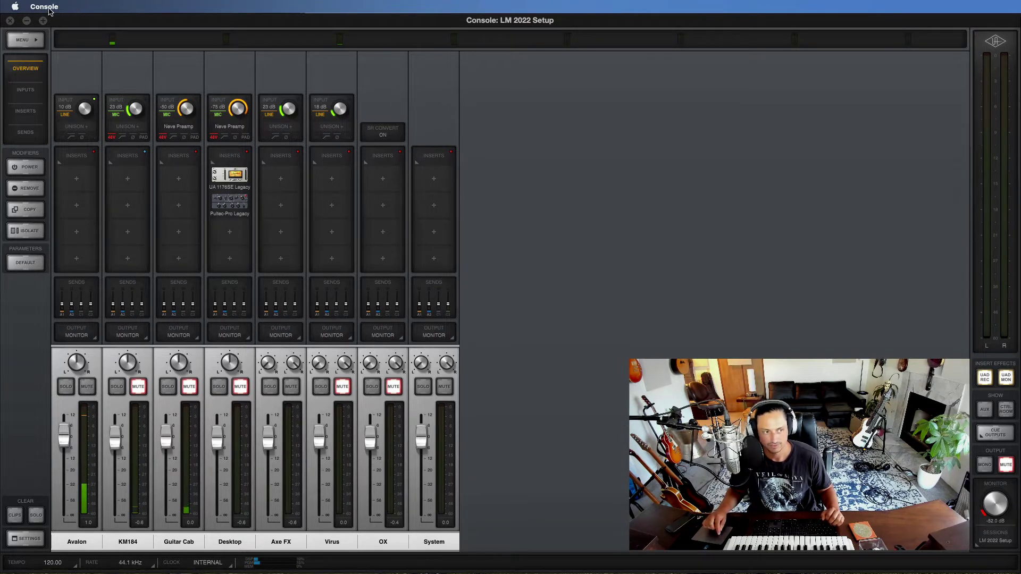
Open Console Settings, shift the window left, and scroll through the Apollo x8p I/O Matrix.
click(25, 40)
mouse_move(148, 42)
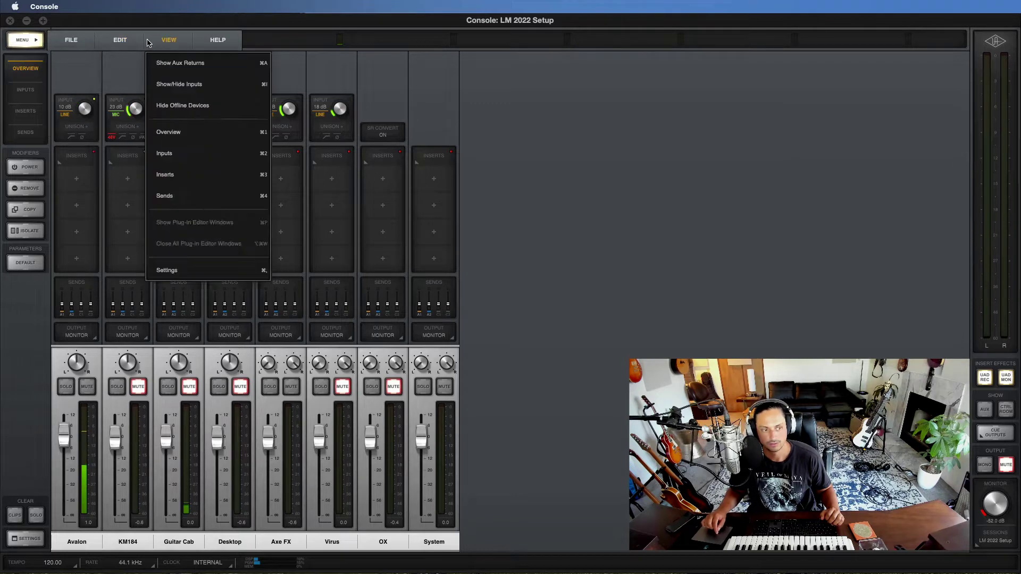
click(184, 265)
drag(786, 56, 708, 54)
scroll(728, 296, down, 3)
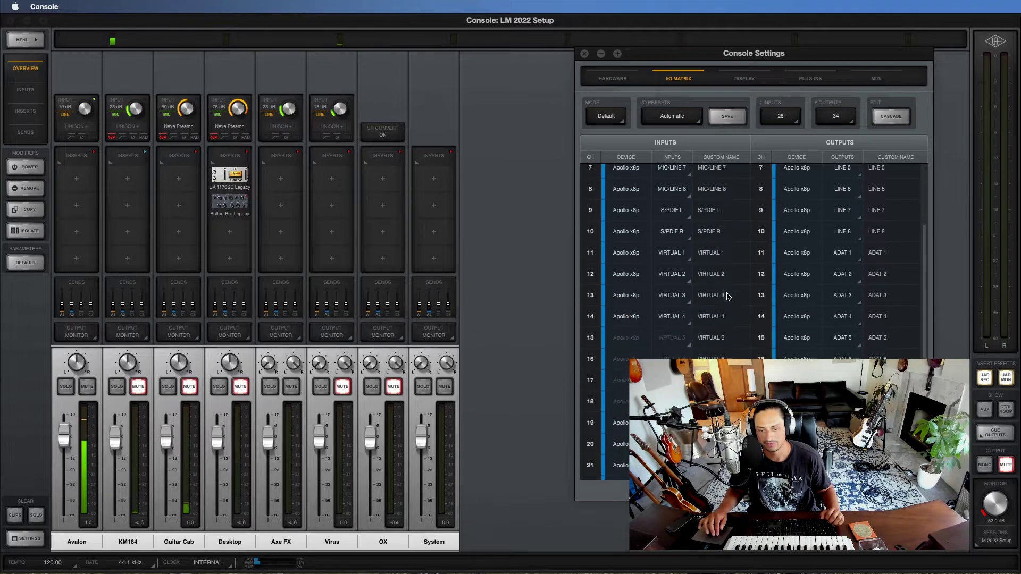
scroll(727, 294, up, 3)
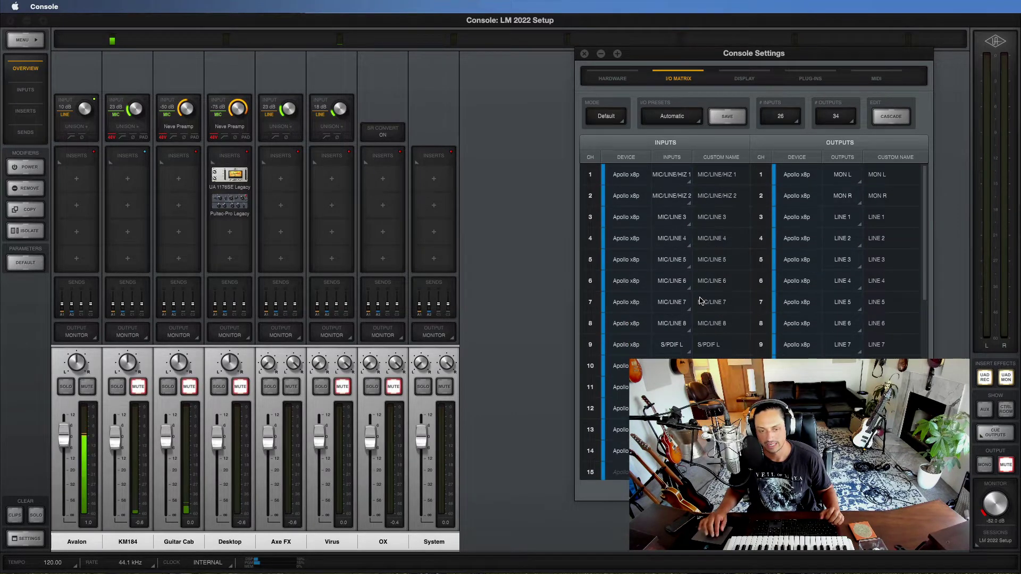
scroll(700, 308, down, 10)
scroll(698, 335, up, 10)
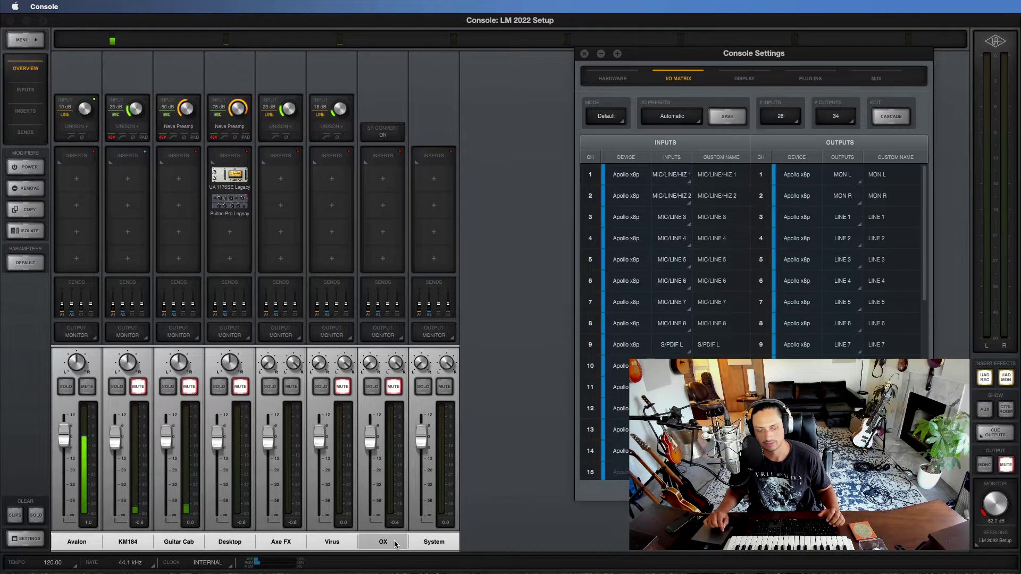
Close the Settings window, then open and dismiss the Axe FX channel's name menu.
click(584, 54)
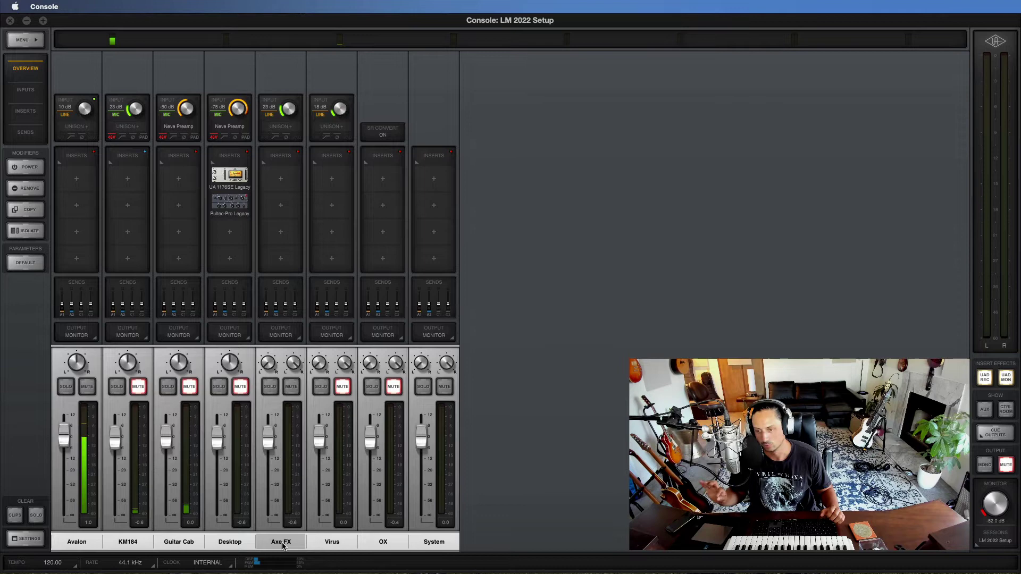
click(282, 542)
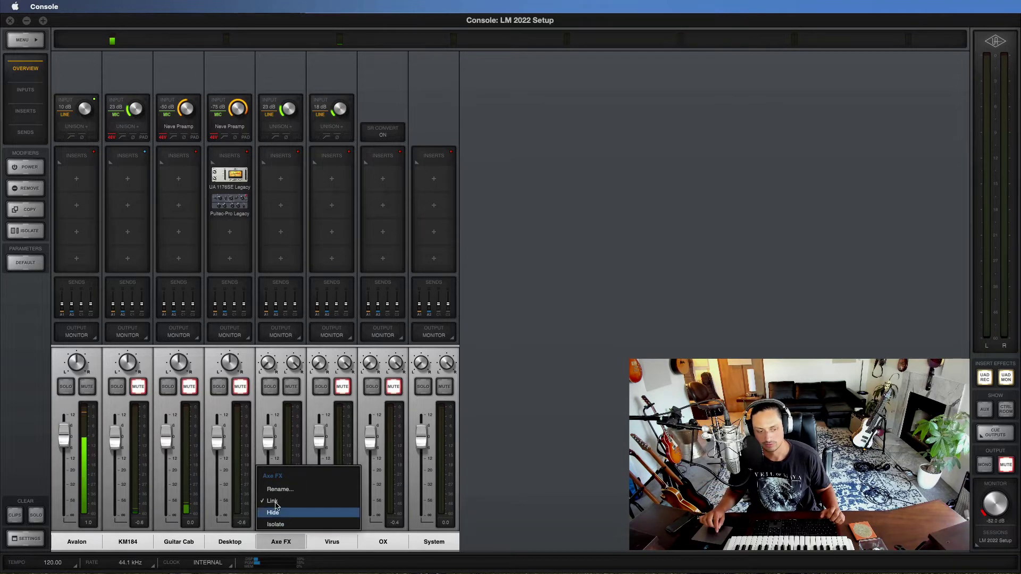
click(275, 502)
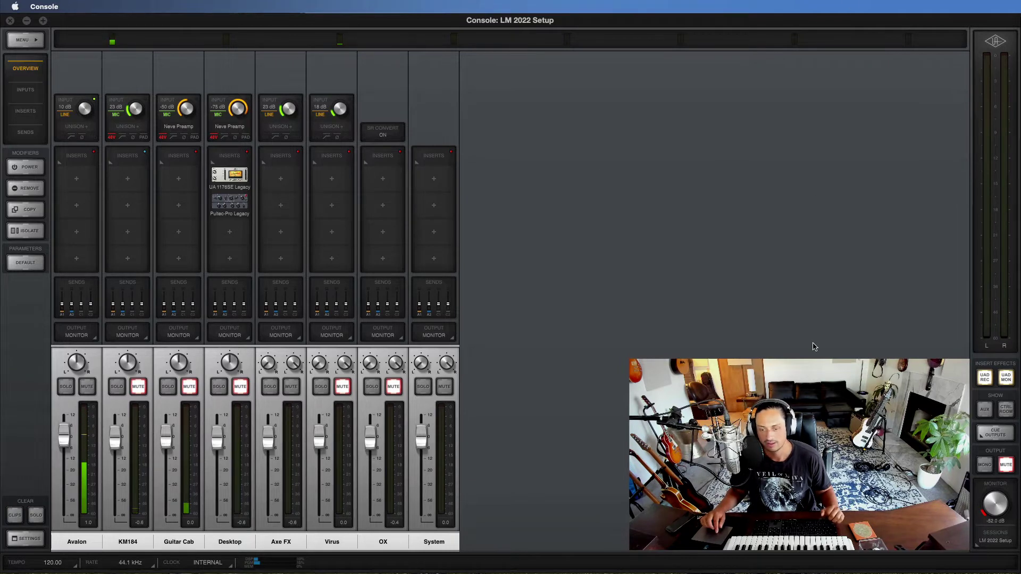
Launch Audio MIDI Setup from the Dock and move its Audio Devices window toward the centre.
mouse_move(942, 573)
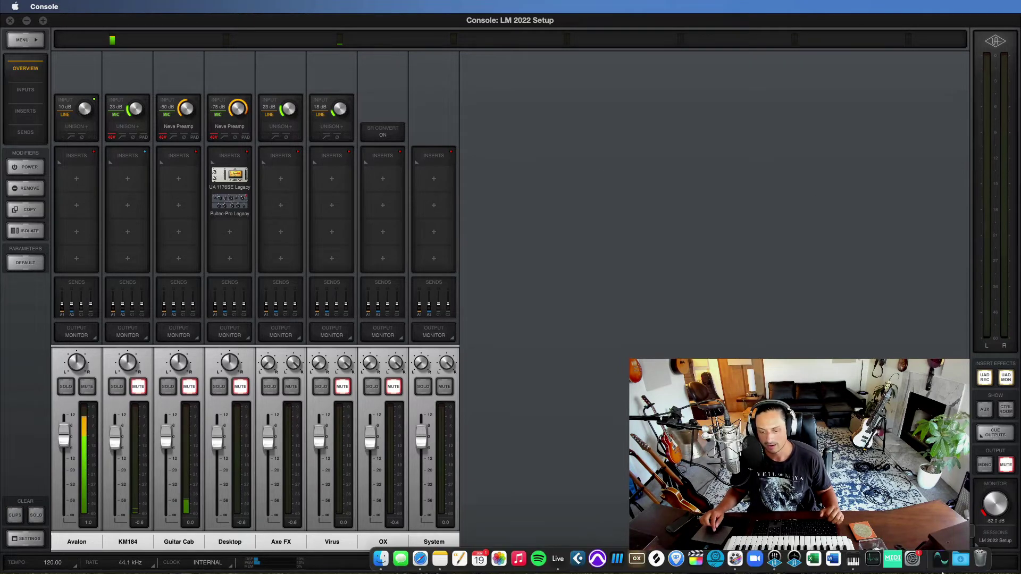
click(853, 565)
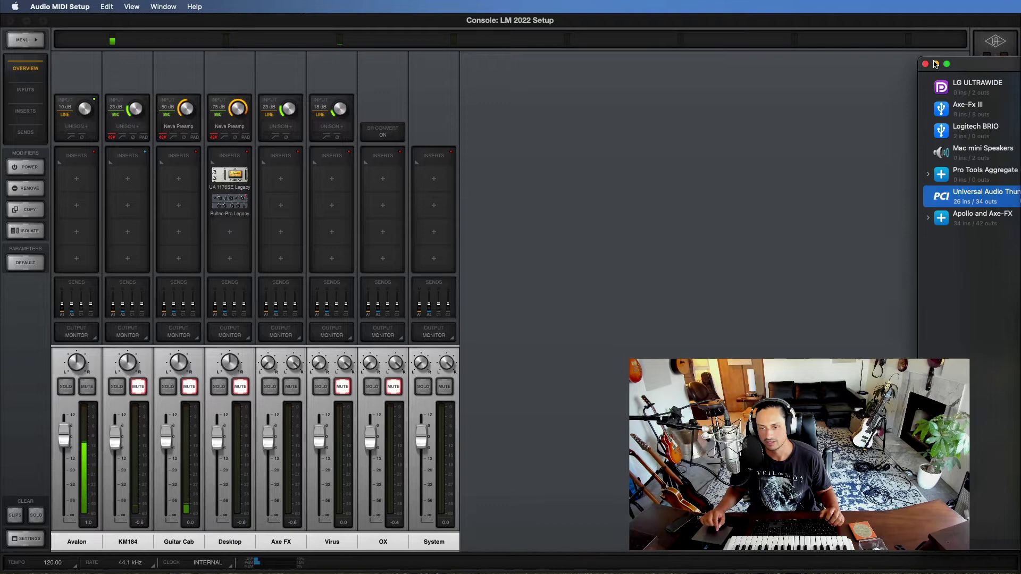
drag(976, 44, 293, 51)
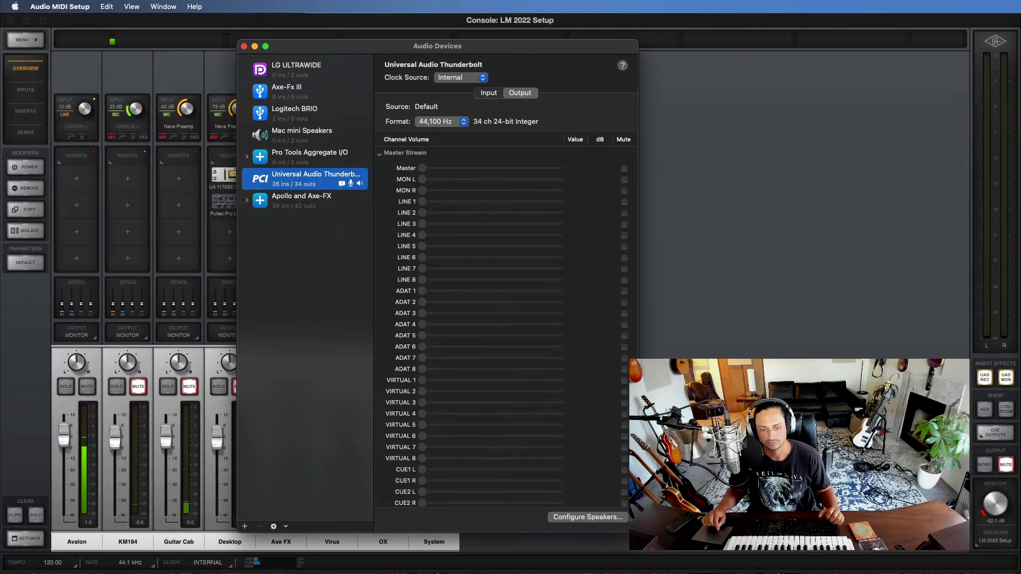
Set the Thunderbolt device's Left speaker to VIRTUAL 1 and Right to VIRTUAL 2, then apply.
click(589, 518)
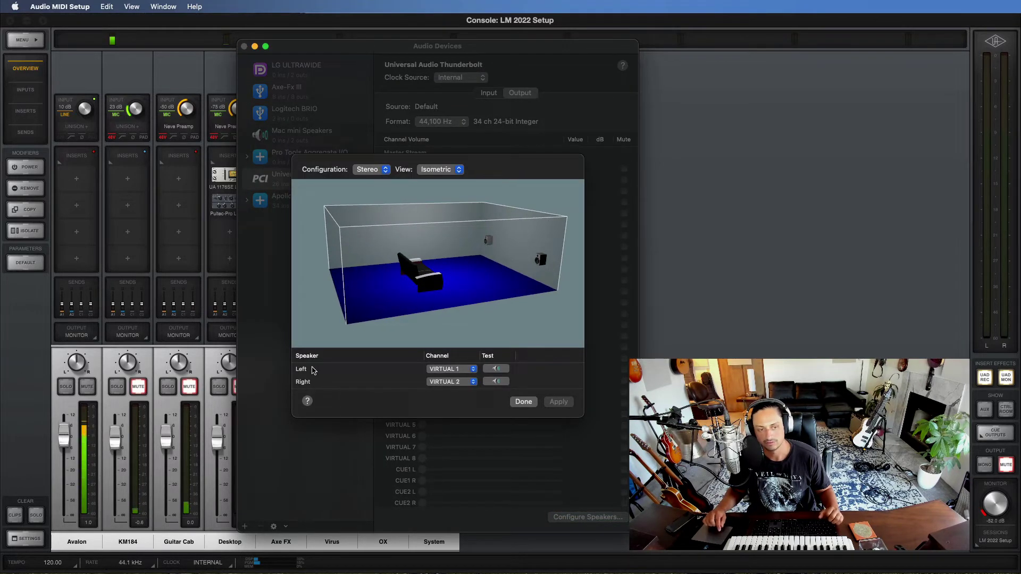
click(452, 370)
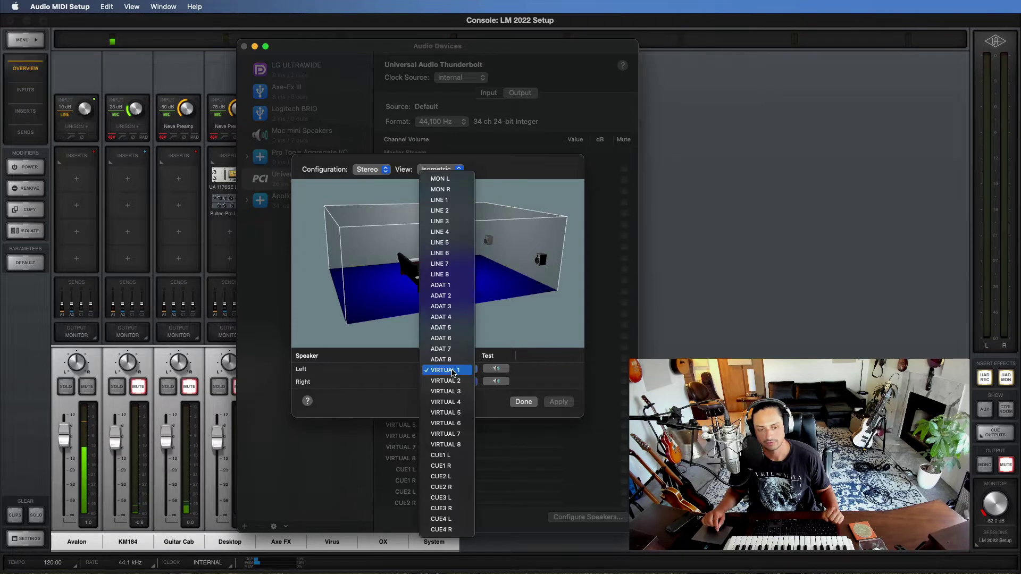
click(452, 371)
click(456, 381)
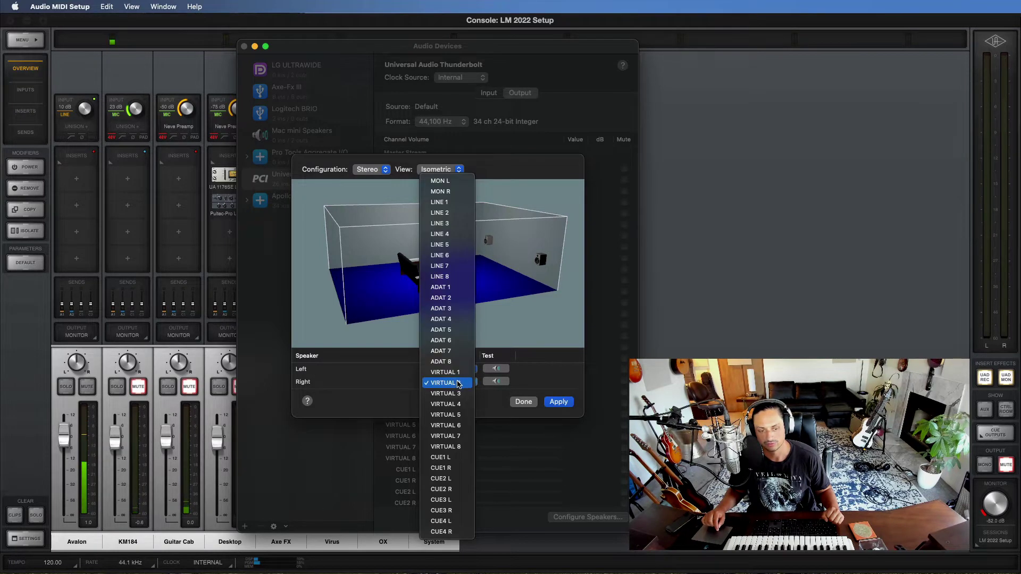
click(458, 383)
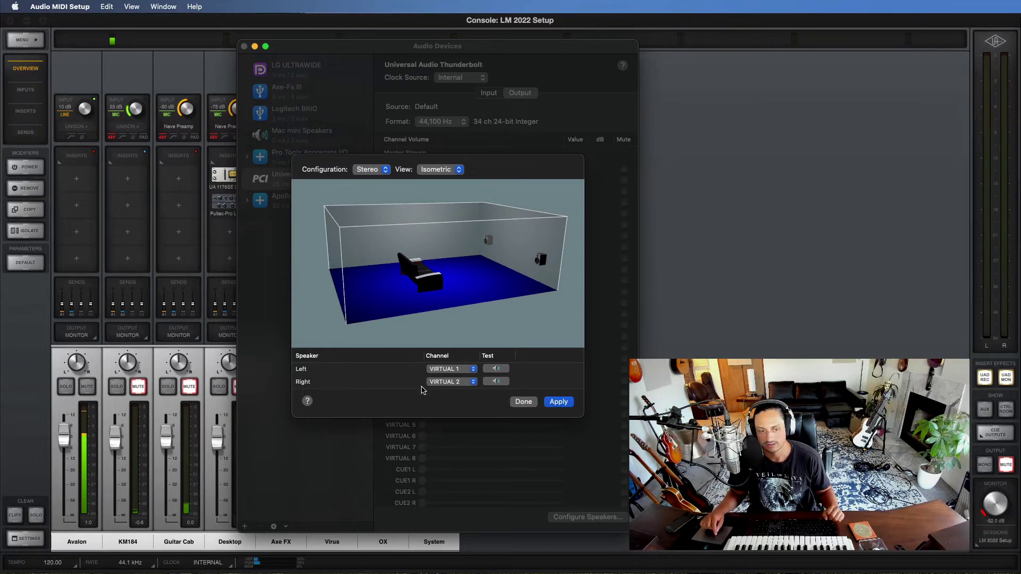
click(443, 374)
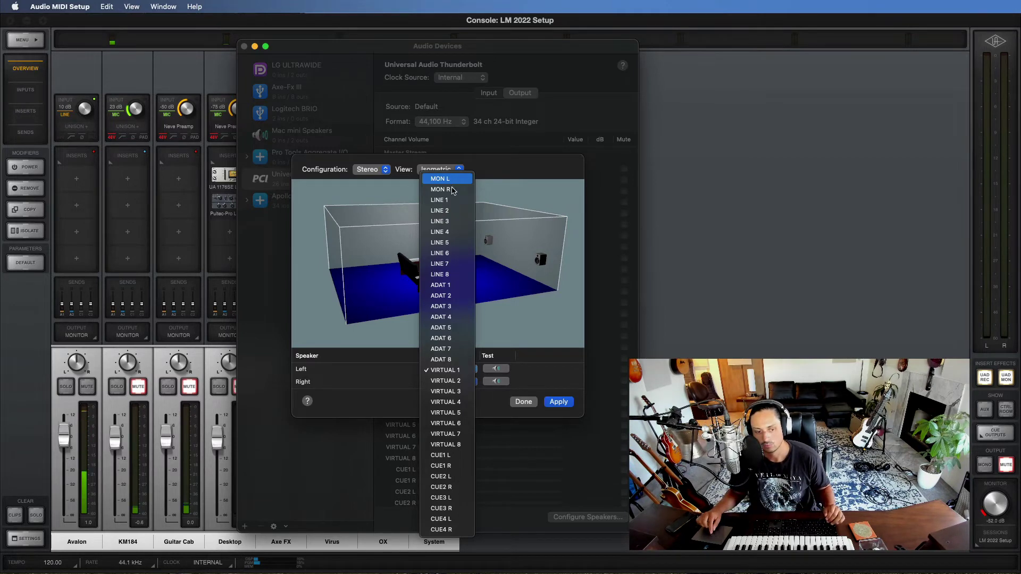
click(543, 377)
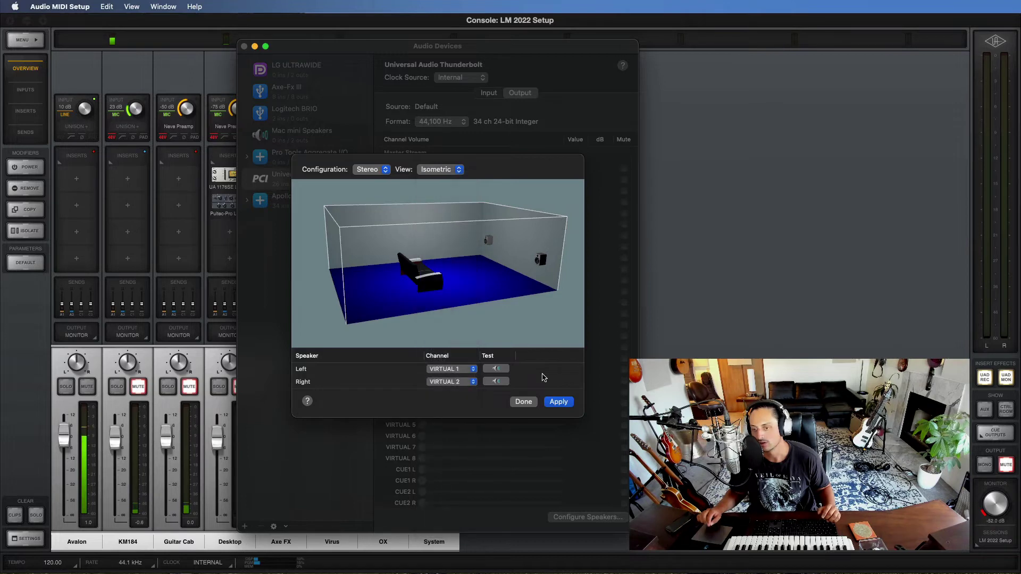
click(558, 402)
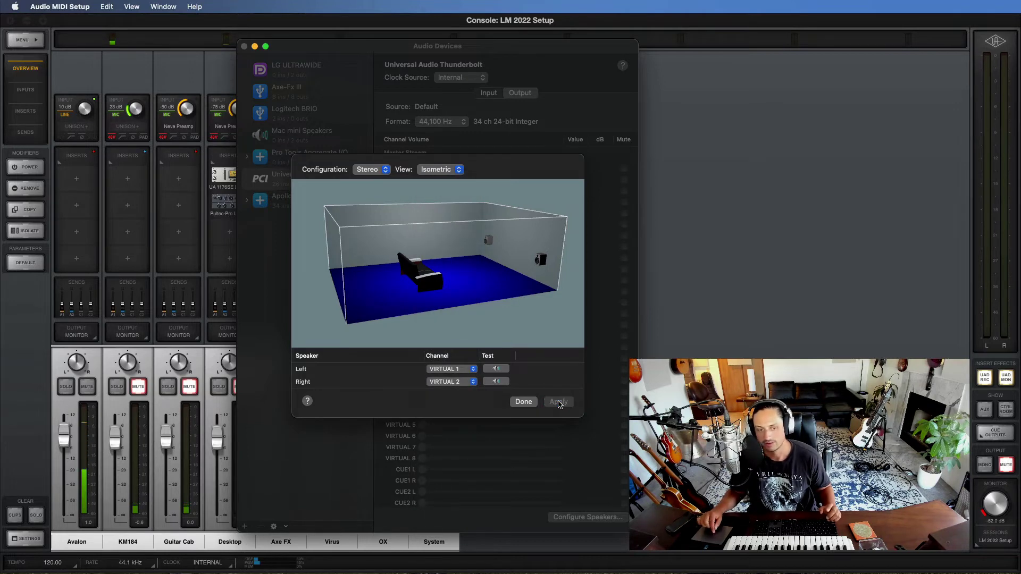
click(523, 401)
Close Audio Devices and check that the eighth channel is named System with stereo Link on.
click(244, 46)
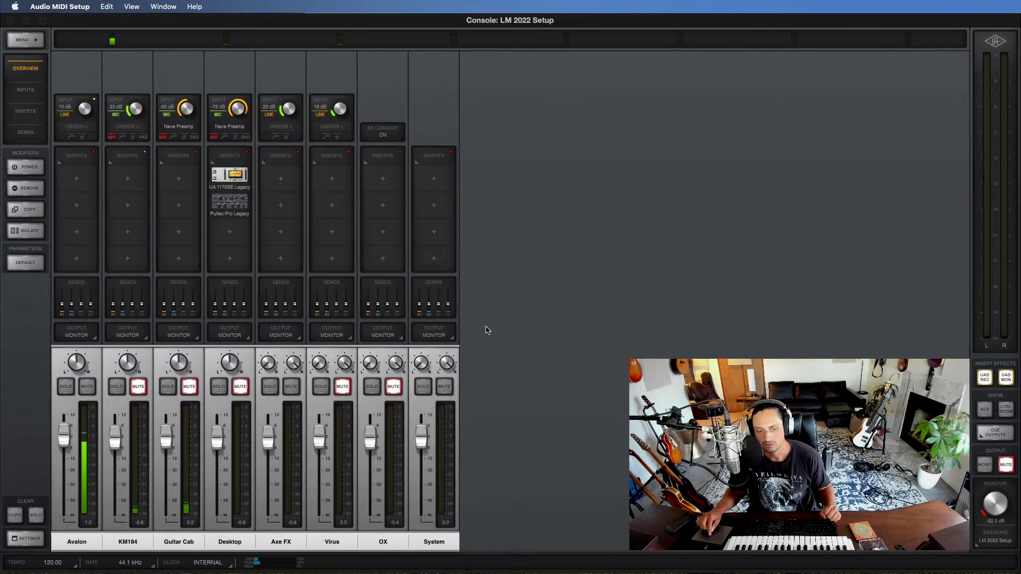
click(437, 540)
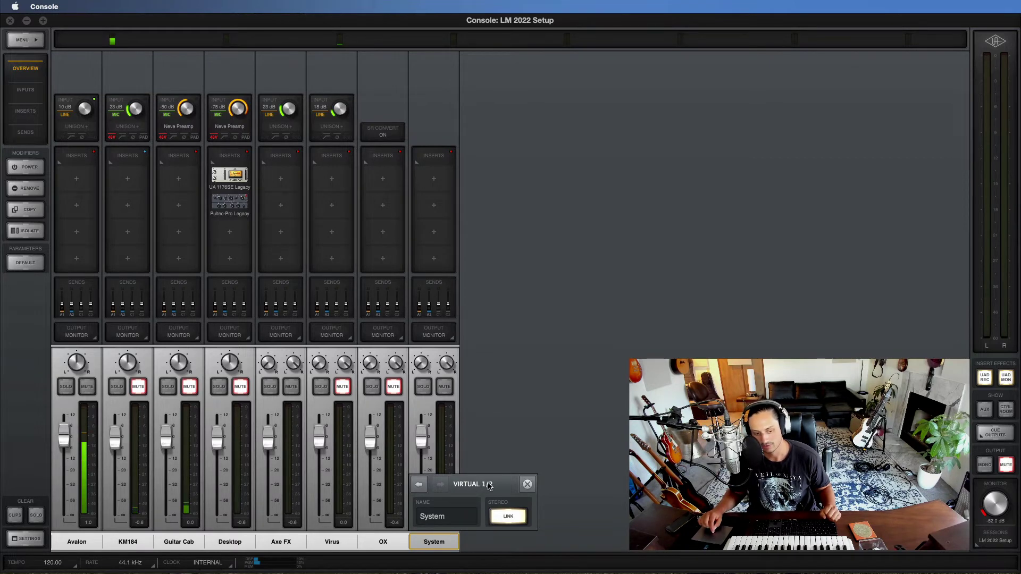
click(436, 544)
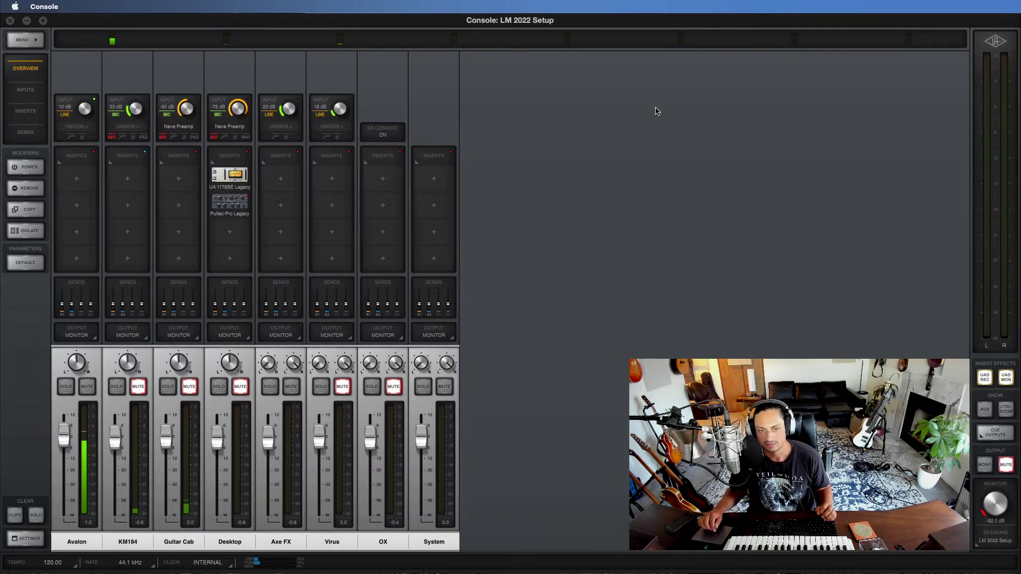
Move the Ableton Live window onto Desktop 2 and switch to it.
key(ctrl+Up)
key(ctrl+Up)
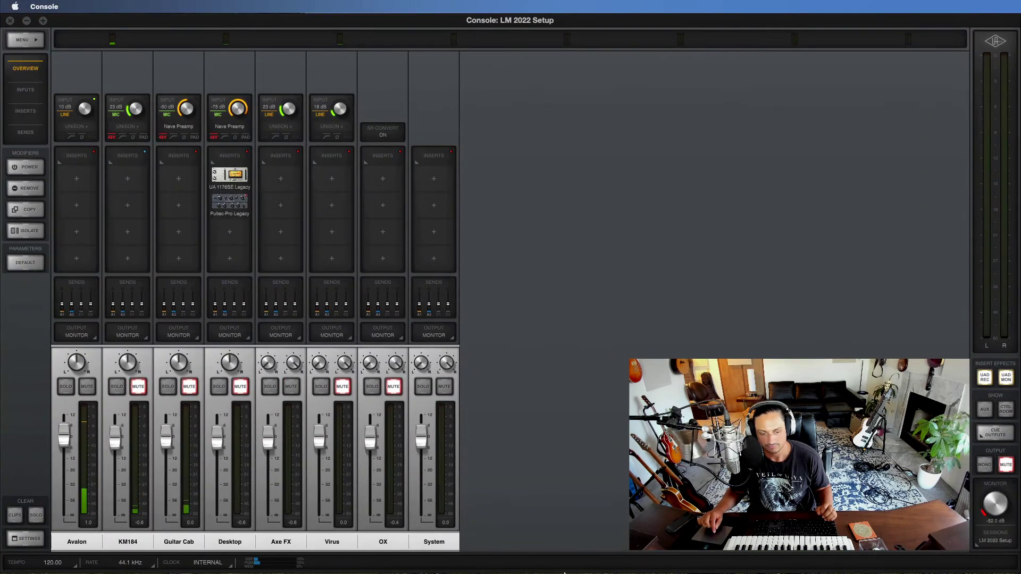
click(560, 562)
key(ctrl+Up)
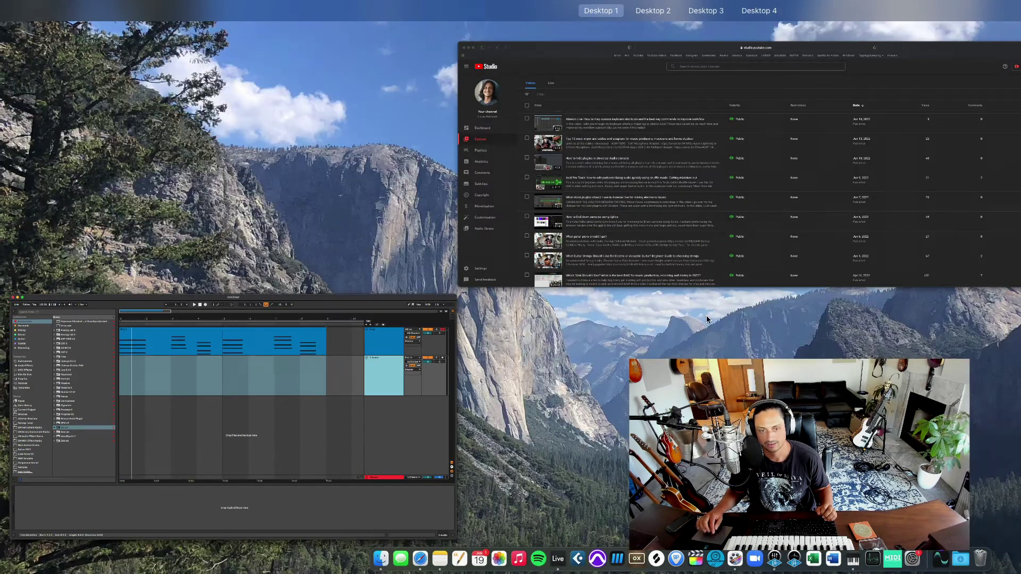
drag(304, 404, 617, 45)
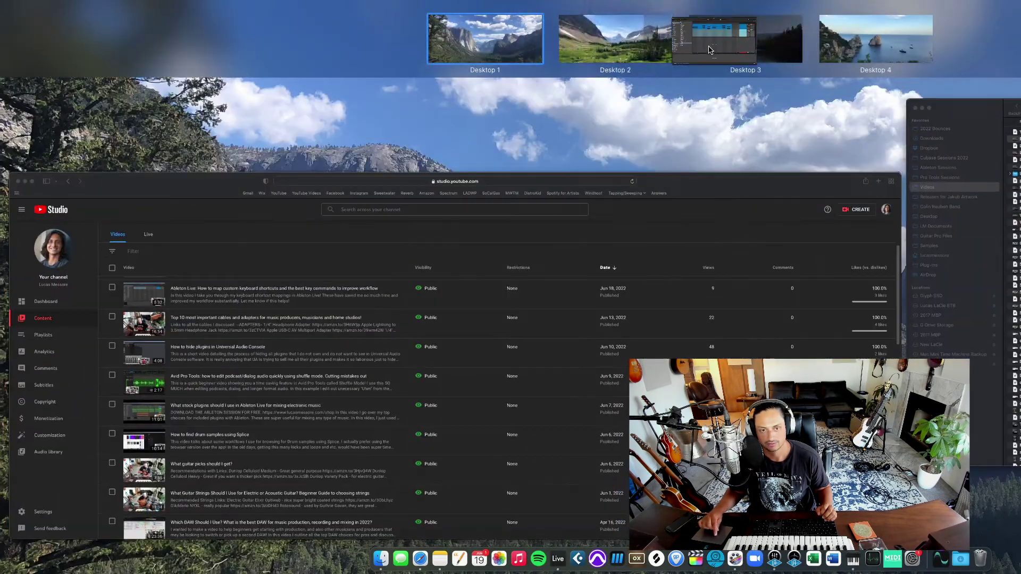
click(620, 54)
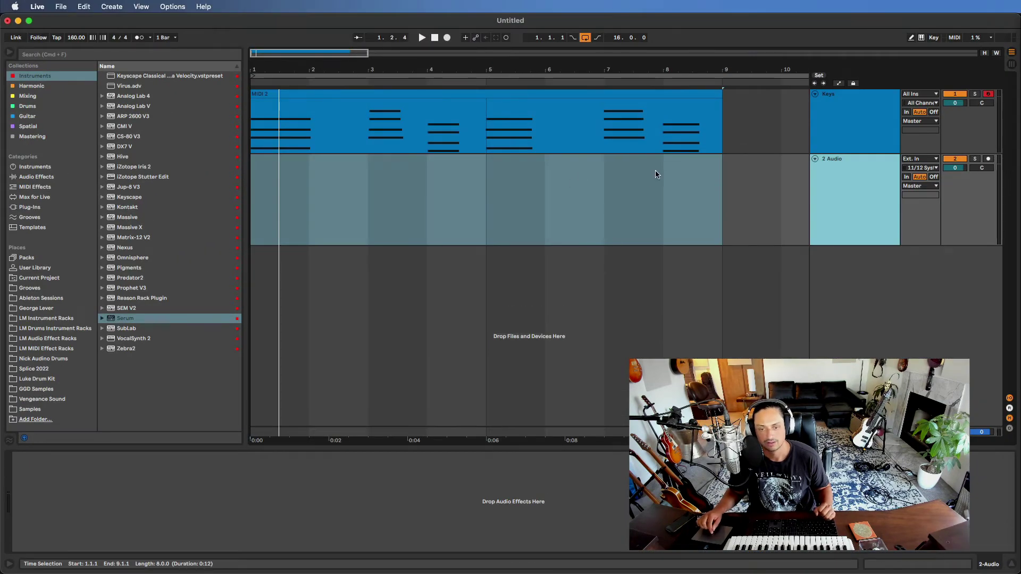
Confirm the 2 Audio track's input stays on Ext. In 11/12 System.
click(925, 168)
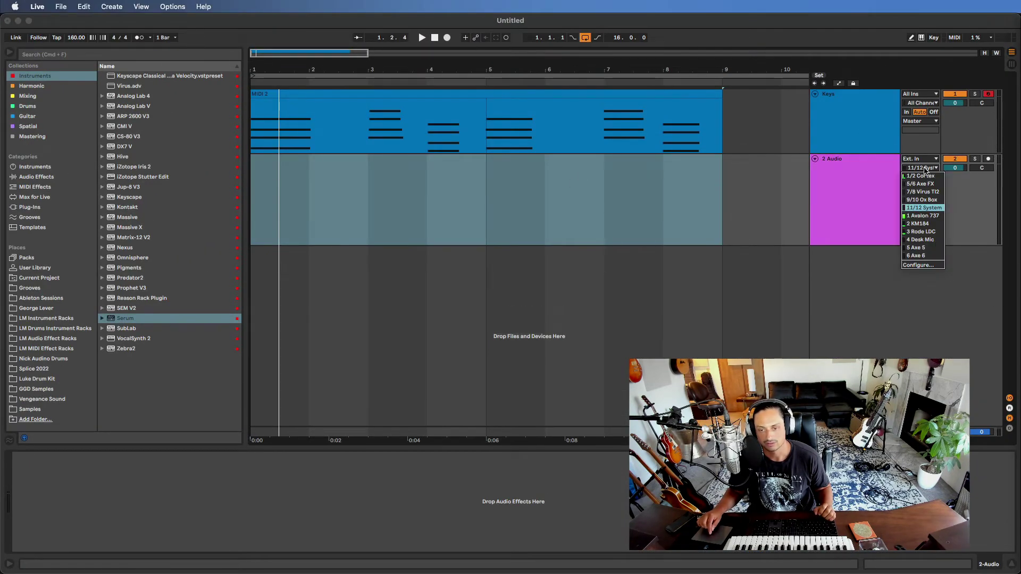
click(924, 207)
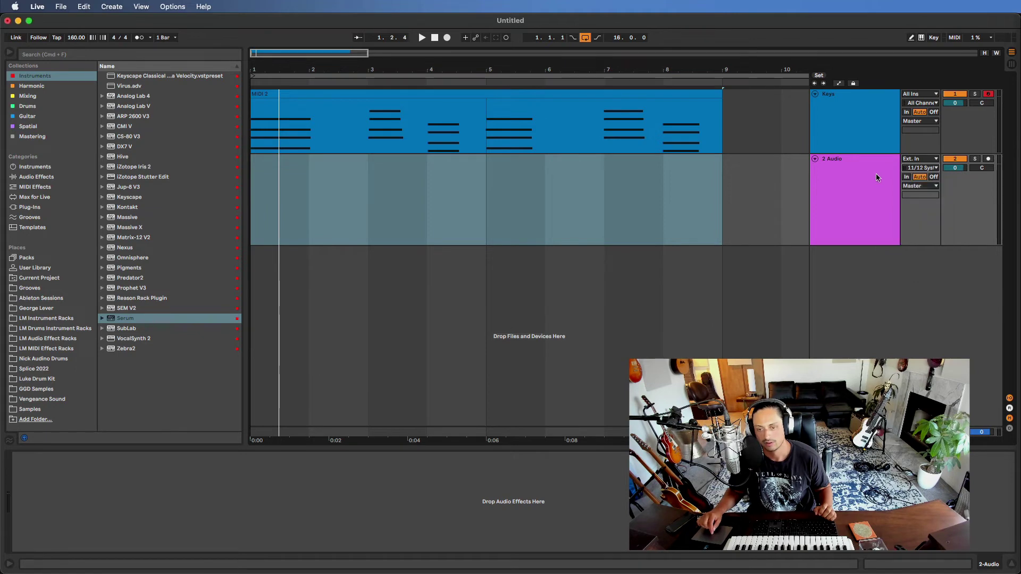
click(868, 175)
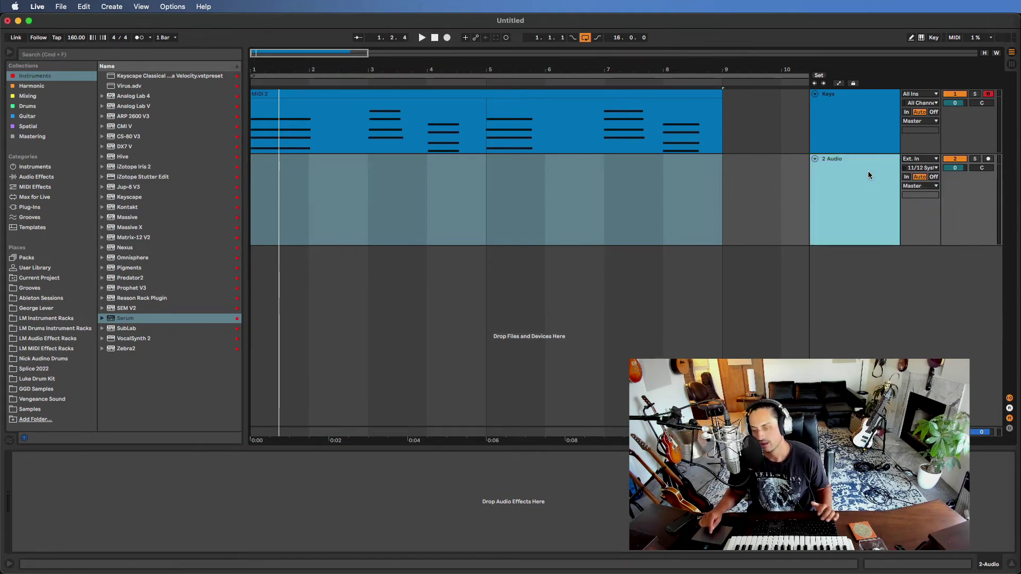
Exit Live's full screen and bring the LM 2022 Setup Console mixer to the front.
key(ctrl+super+f)
key(ctrl+Up)
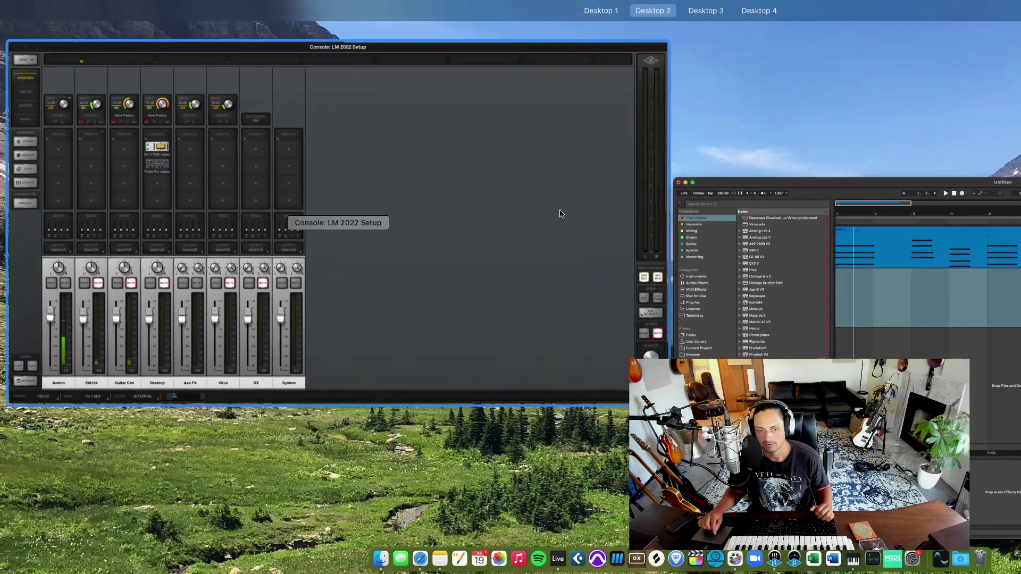
click(558, 212)
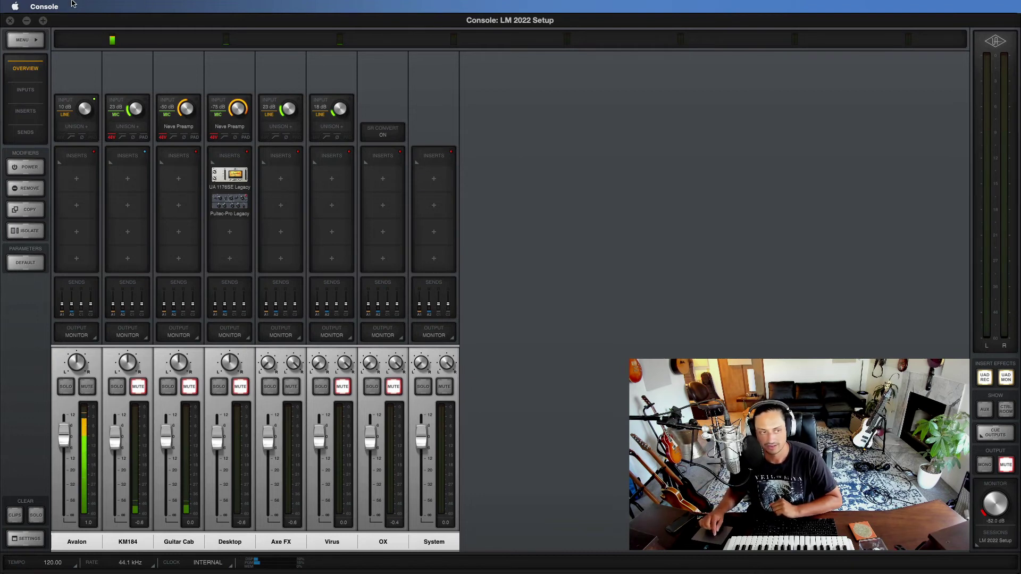
click(28, 40)
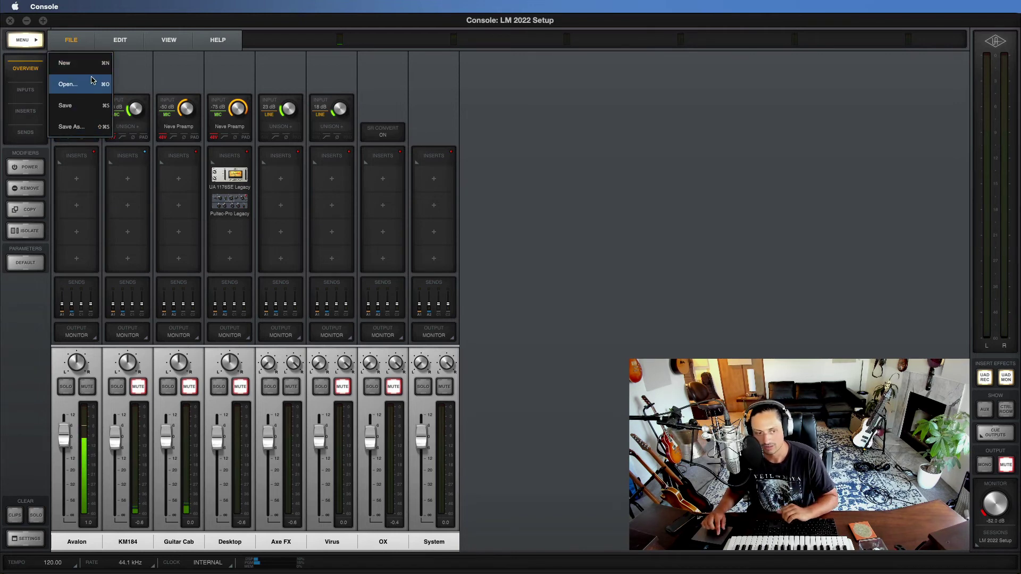
click(88, 126)
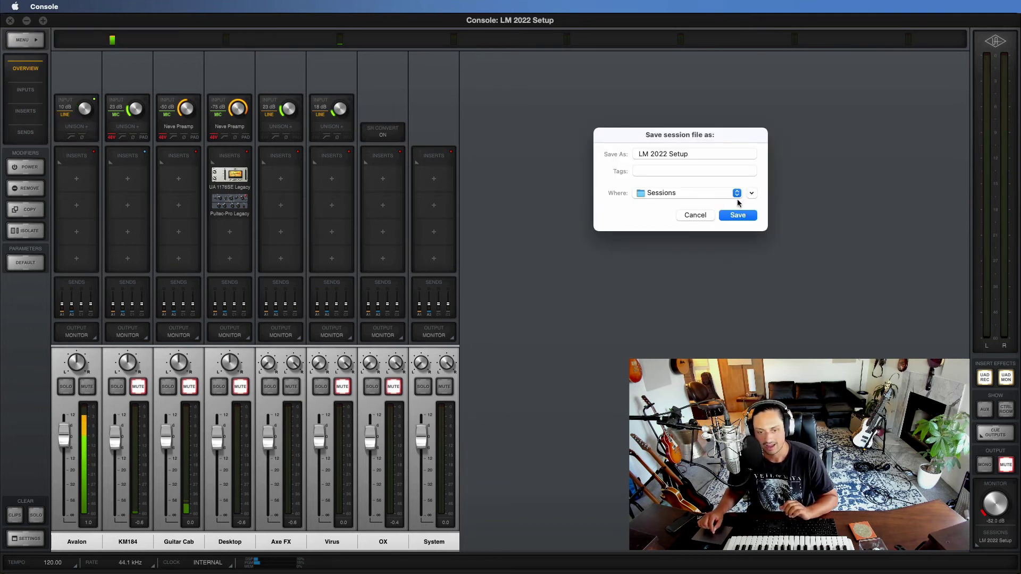
click(695, 216)
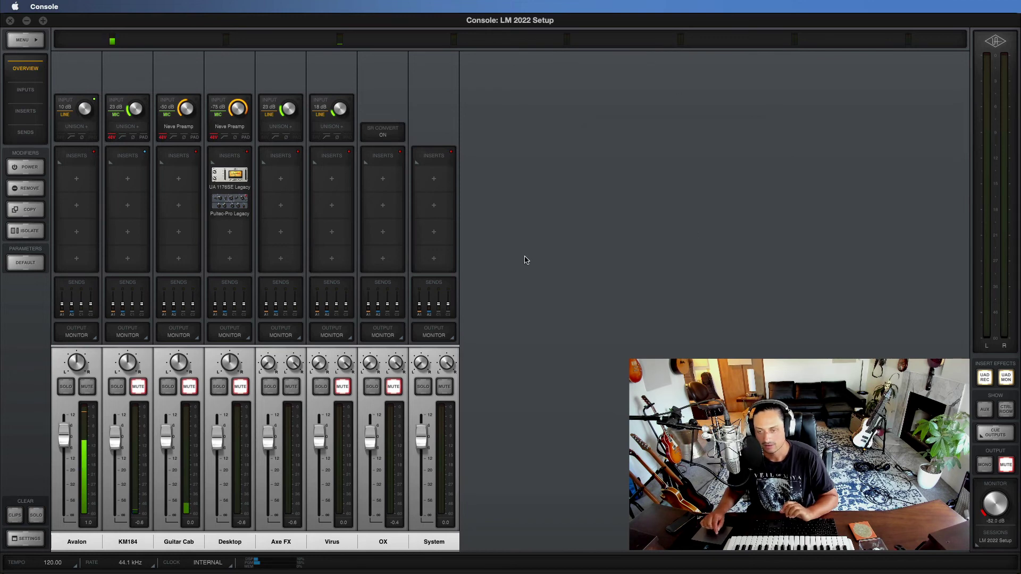